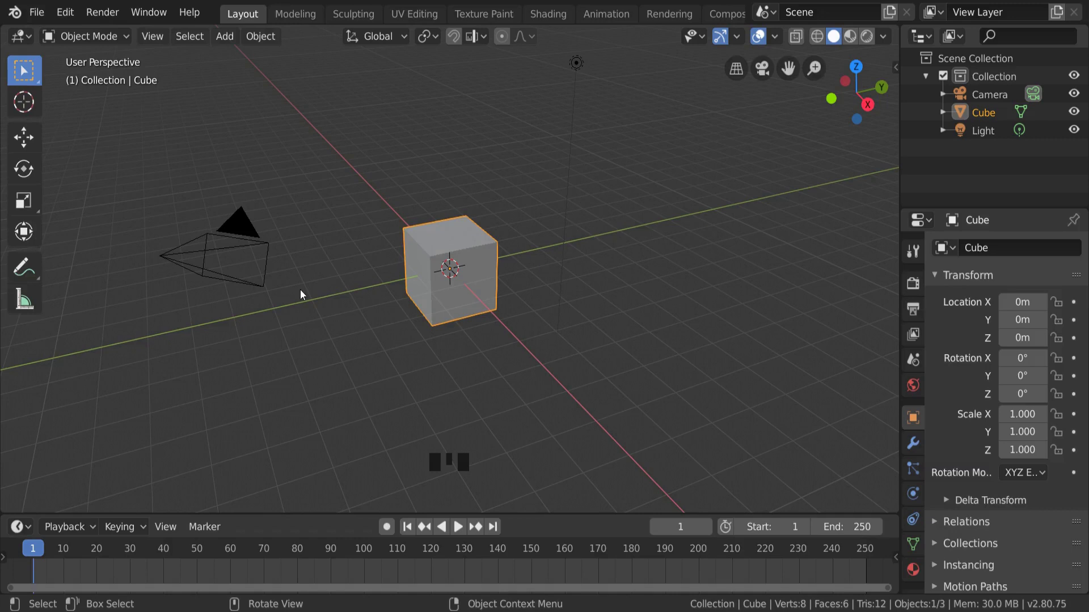
- Switch the viewport to rendered shading and delete the default cube
left_click(869, 38)
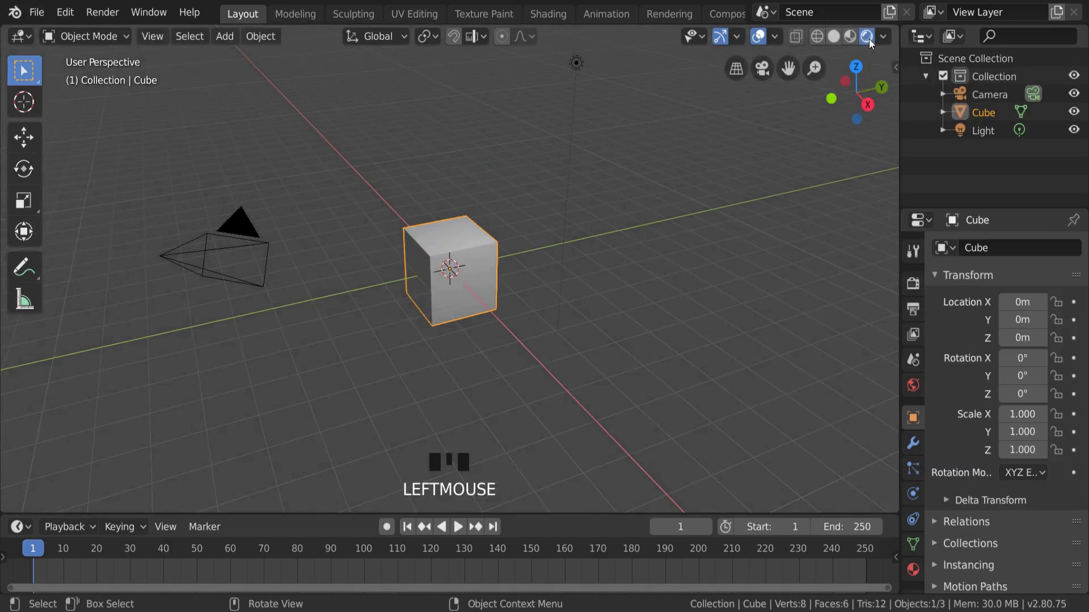
left_click(466, 247)
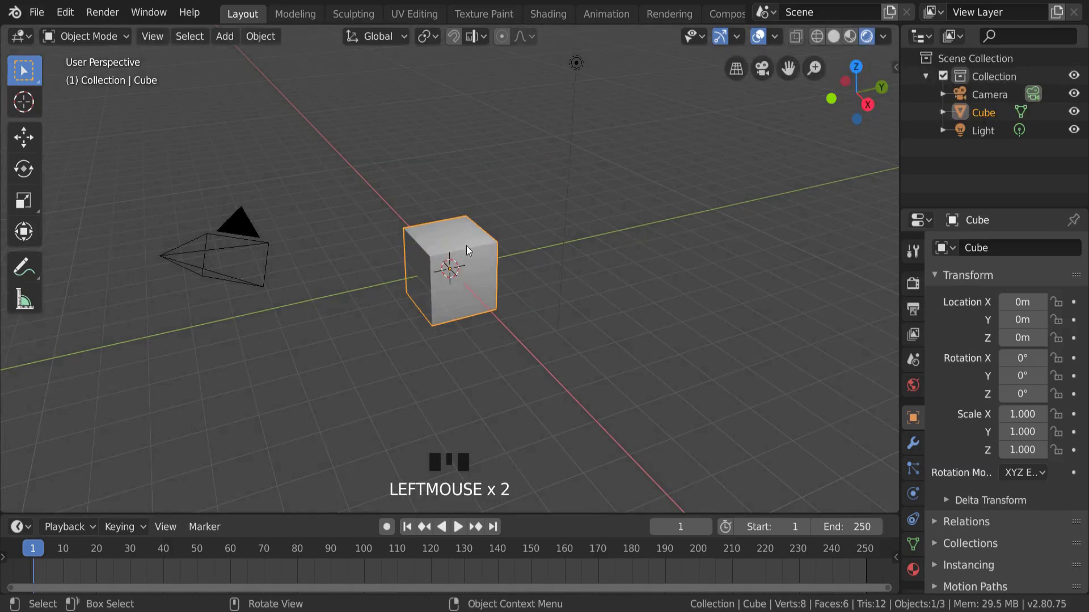
key("x")
left_click(482, 327)
- Add a UV sphere at the world origin
left_click(224, 36)
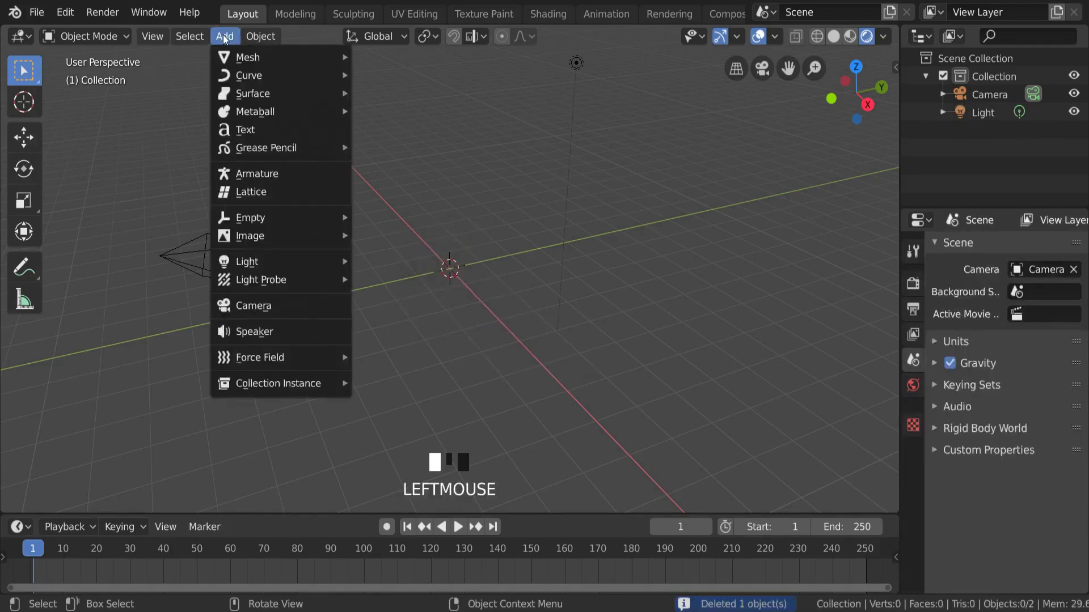
mouse_move(255, 57)
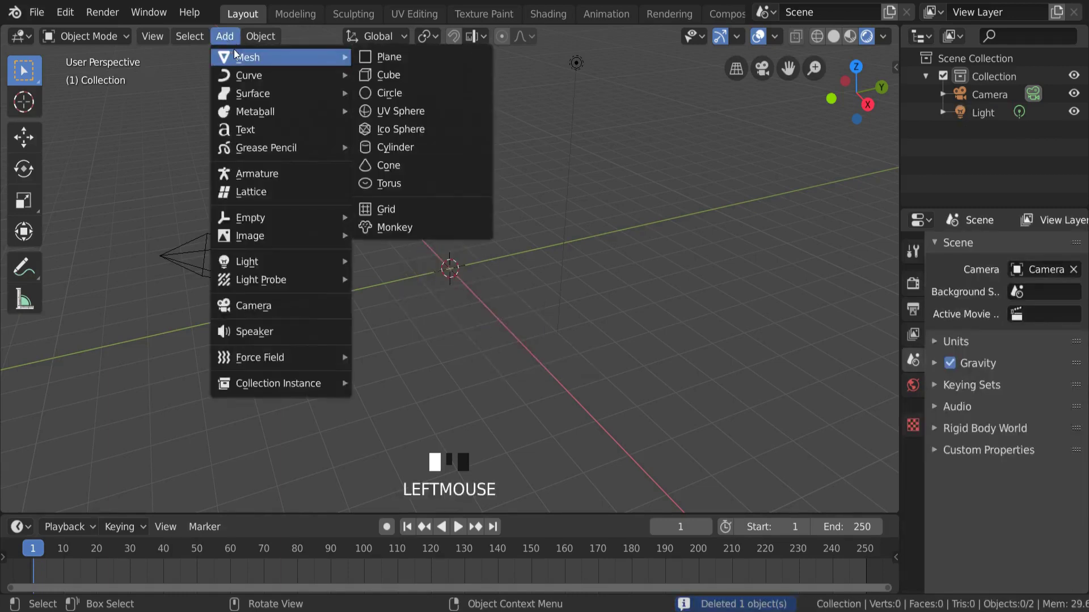
left_click(423, 111)
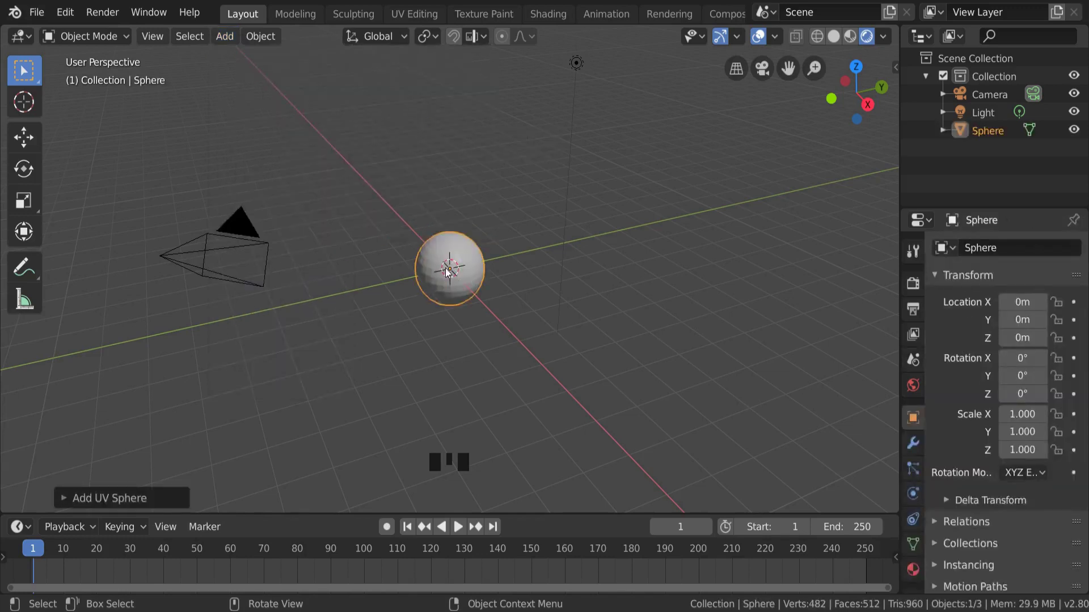
- Add another UV sphere and move the original Sphere up to Z 1.545 m
left_click(222, 37)
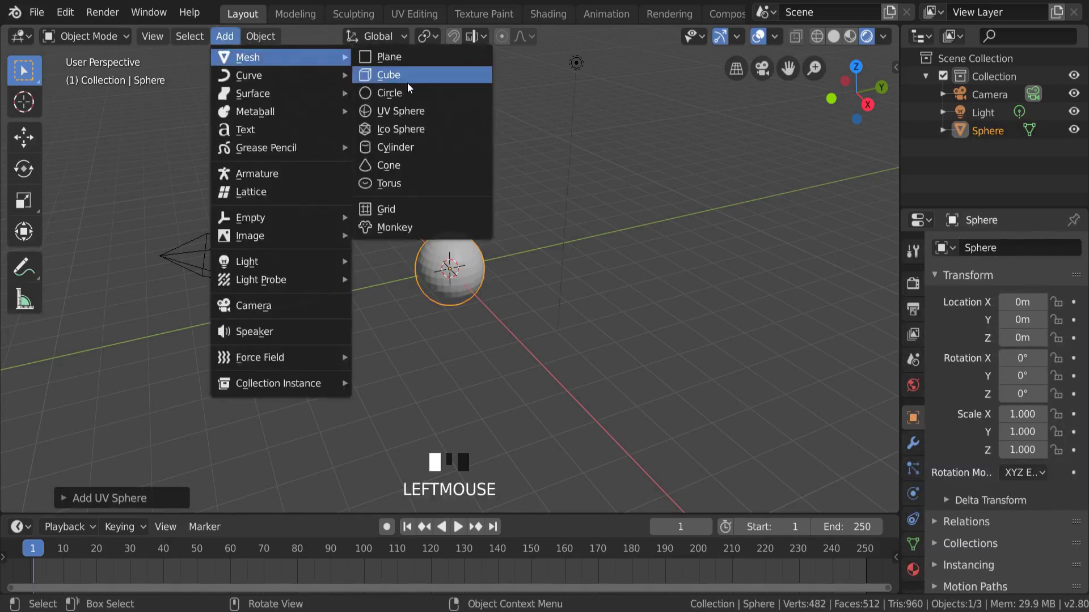
left_click(413, 111)
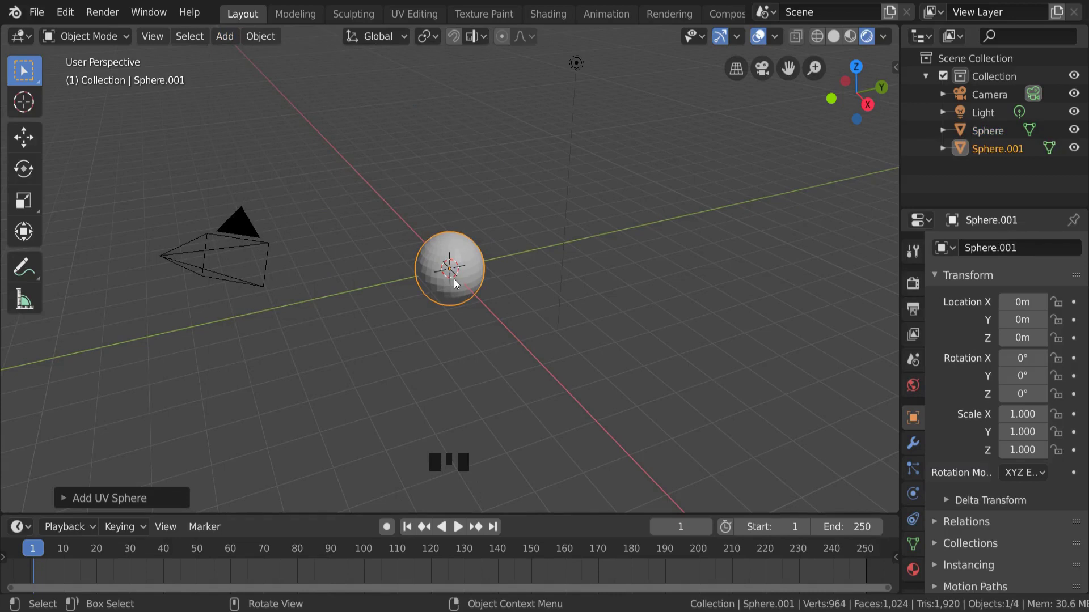
left_click(450, 249)
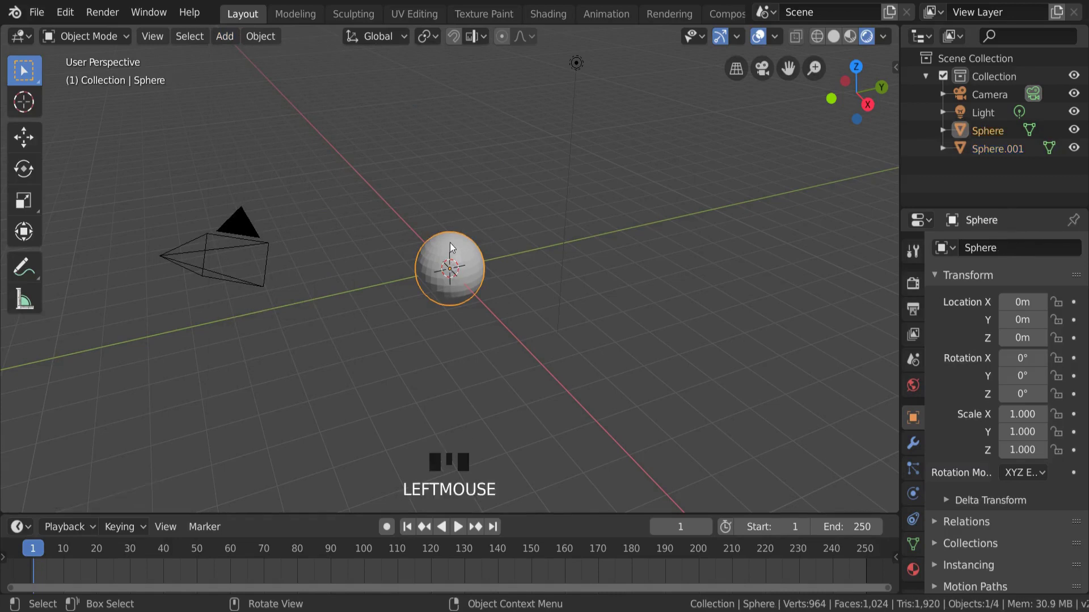
left_click(24, 137)
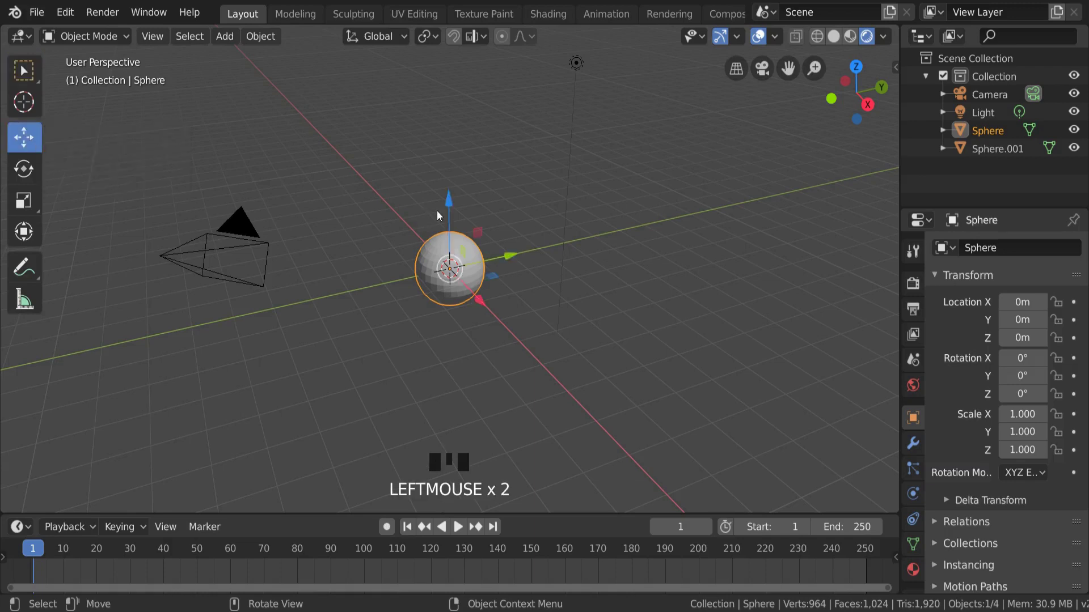
left_click_drag(448, 203, 448, 148)
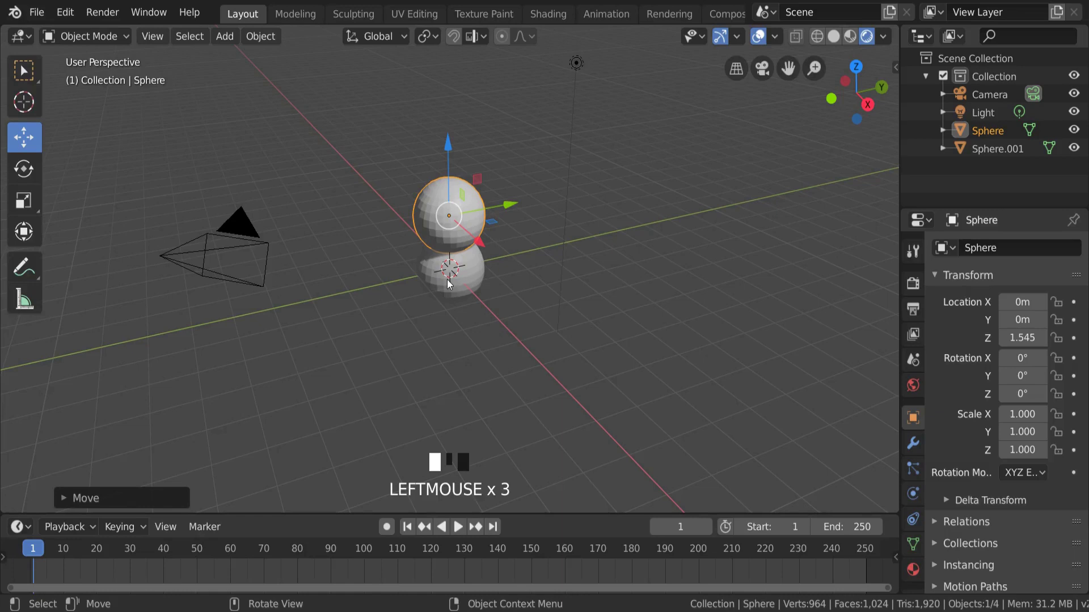
left_click_drag(829, 126, 652, 153)
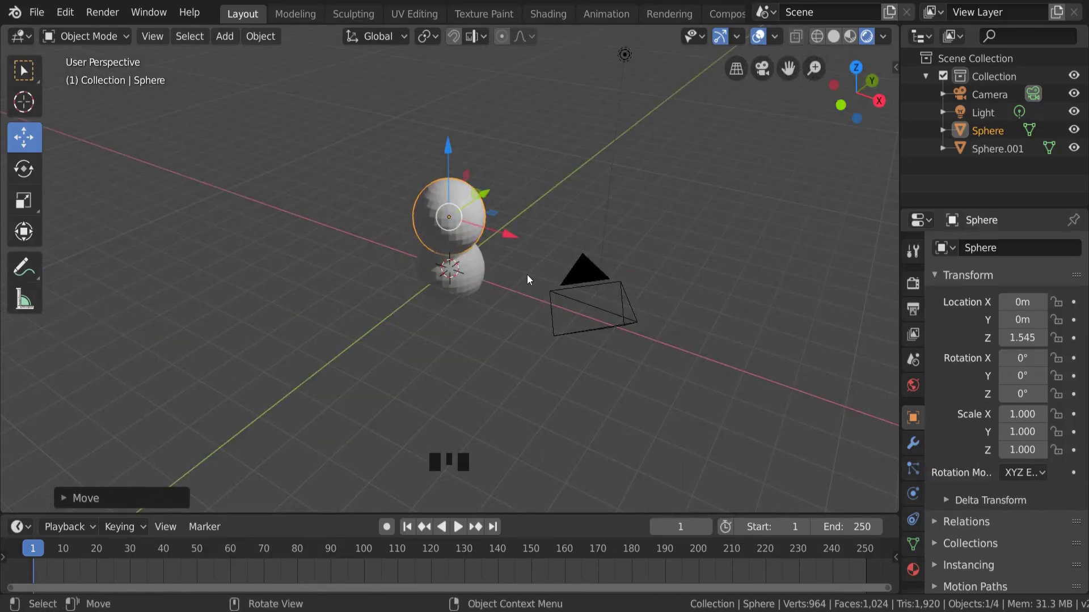
- Scale the lower sphere up to about 1.779 to form the body
left_click(469, 281)
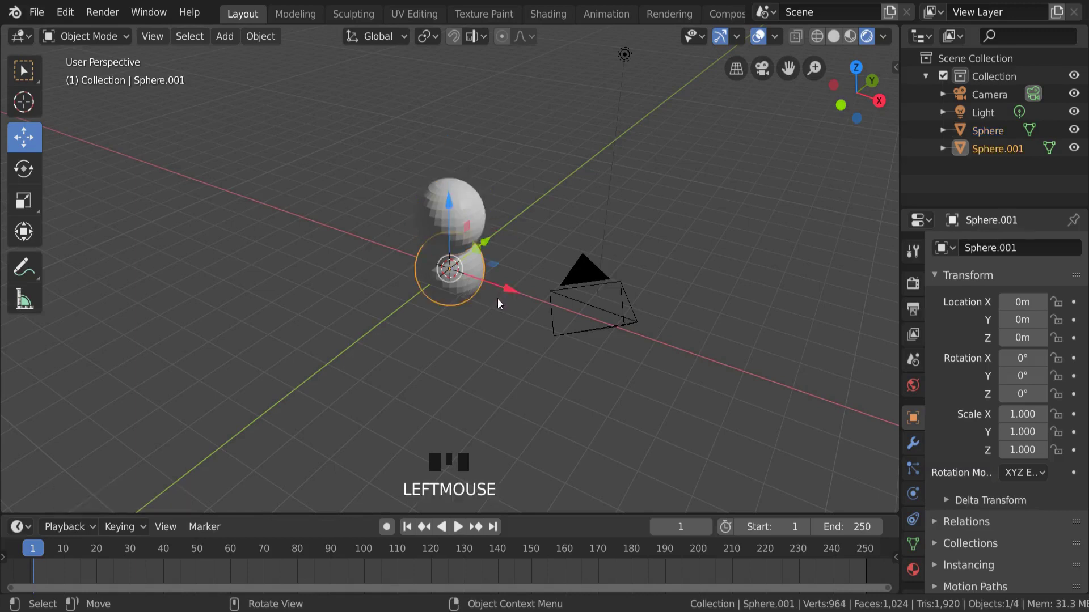
key("s")
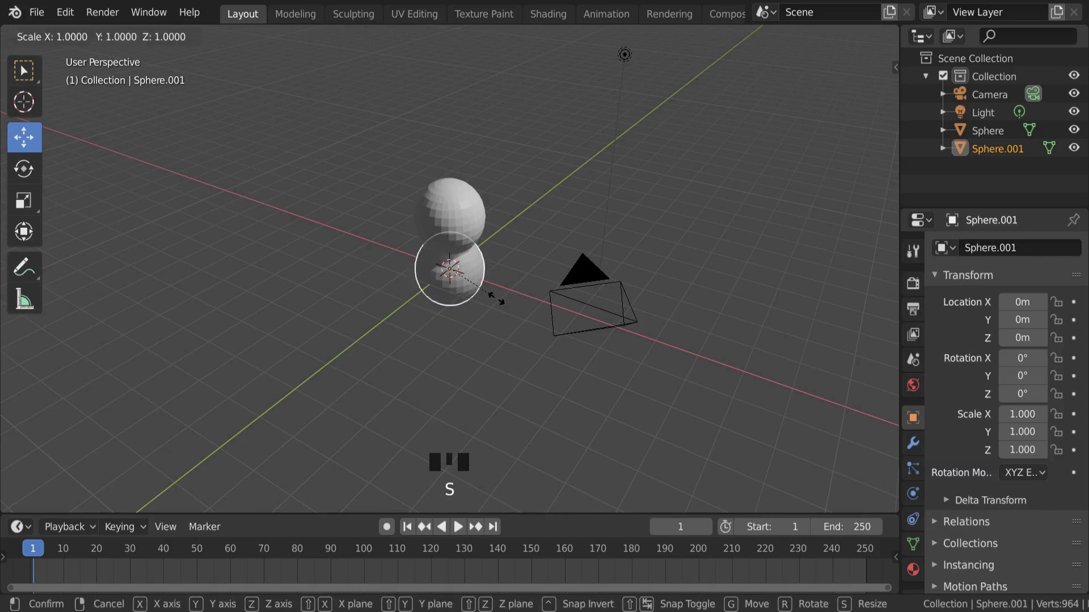
left_click(516, 324)
- Raise the upper head sphere to Z 2.320 m on top of the body
left_click(458, 206)
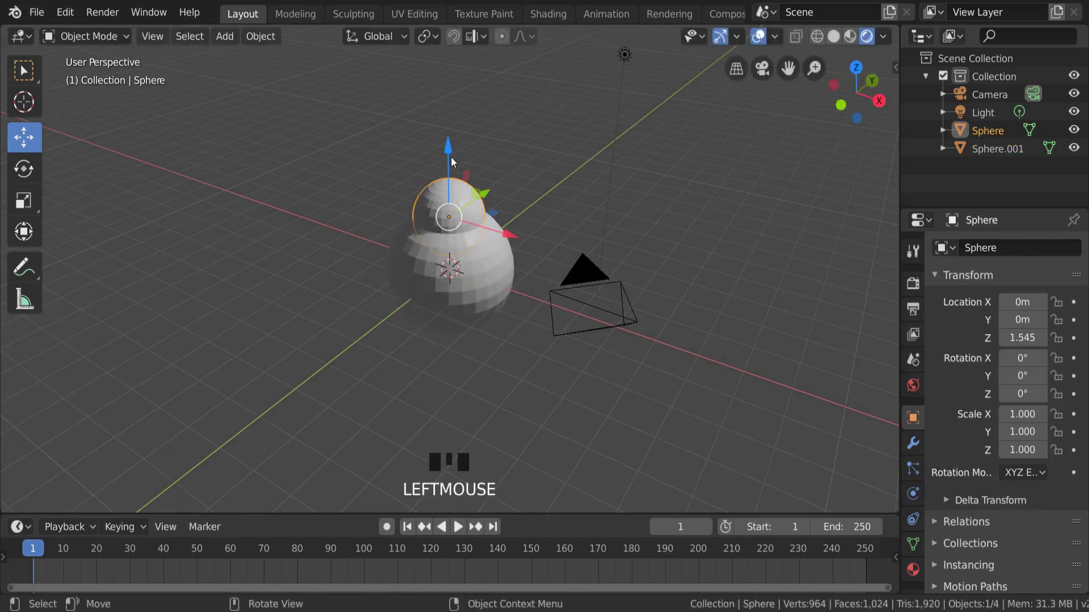
left_click_drag(451, 157, 452, 133)
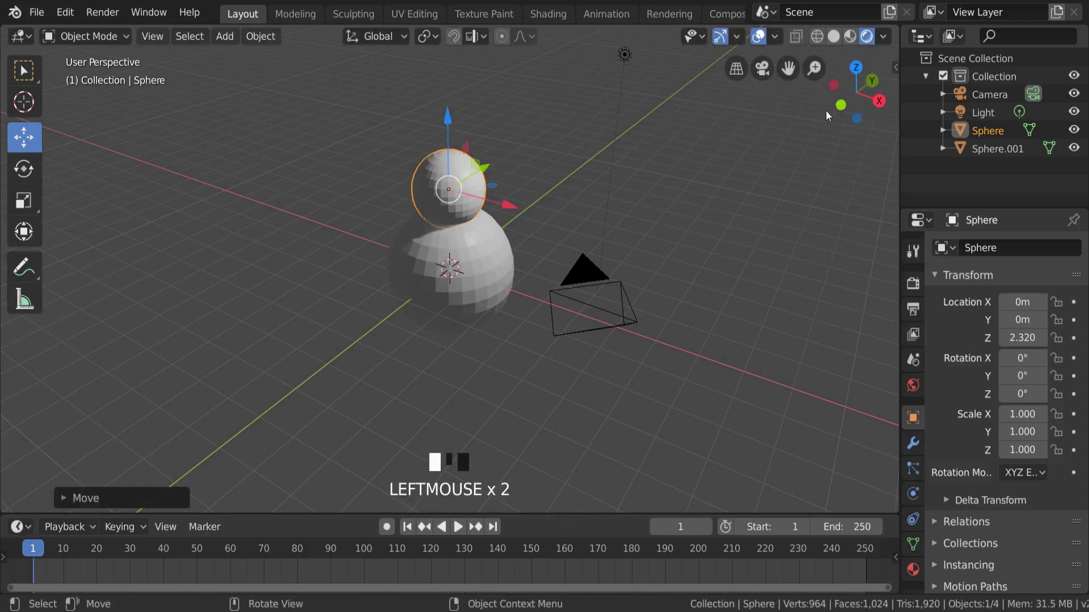
left_click_drag(825, 110, 876, 107)
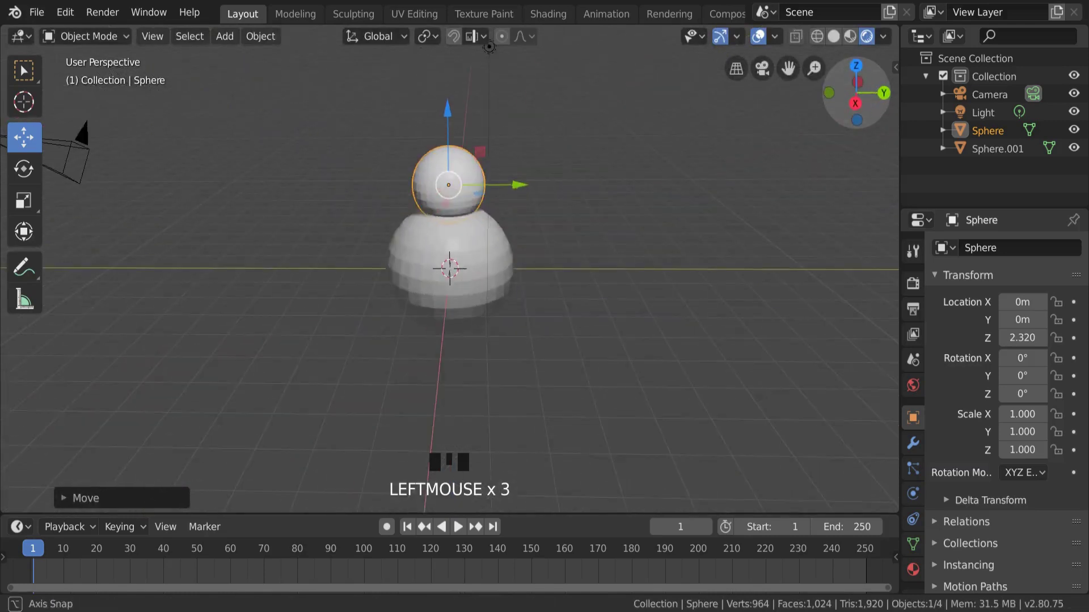
left_click_drag(489, 47, 622, 103)
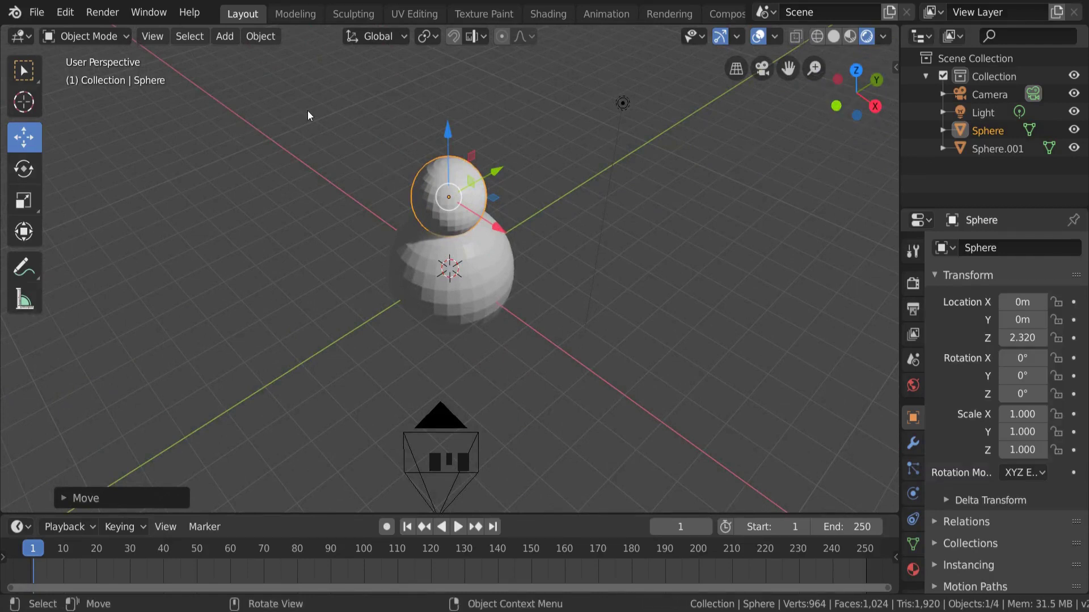
- Add a cone and lift it along Z to 4.019 m above the head
left_click(225, 36)
mouse_move(244, 59)
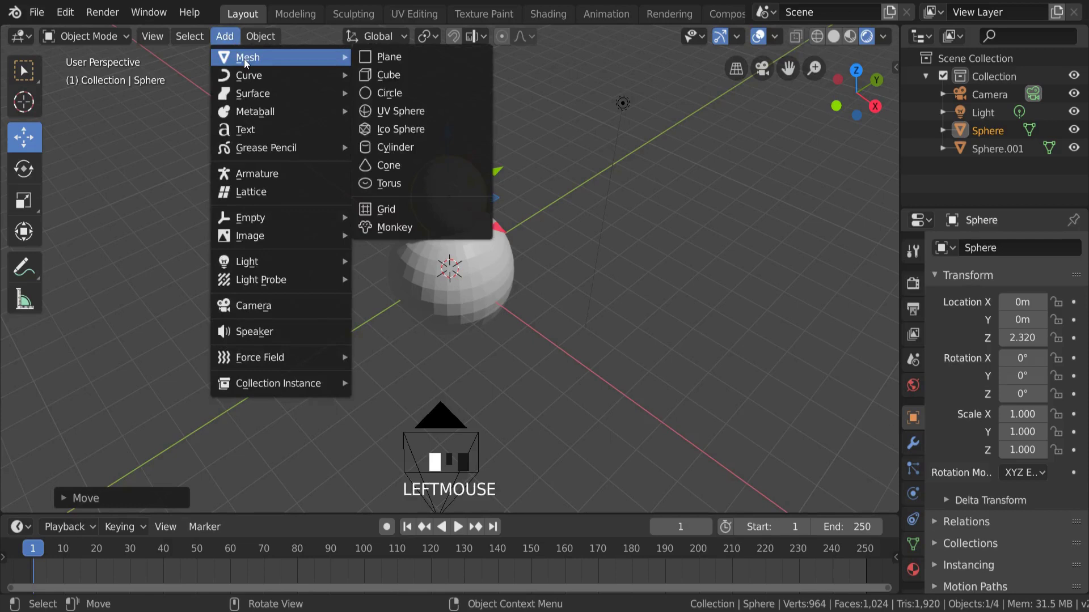
left_click(406, 165)
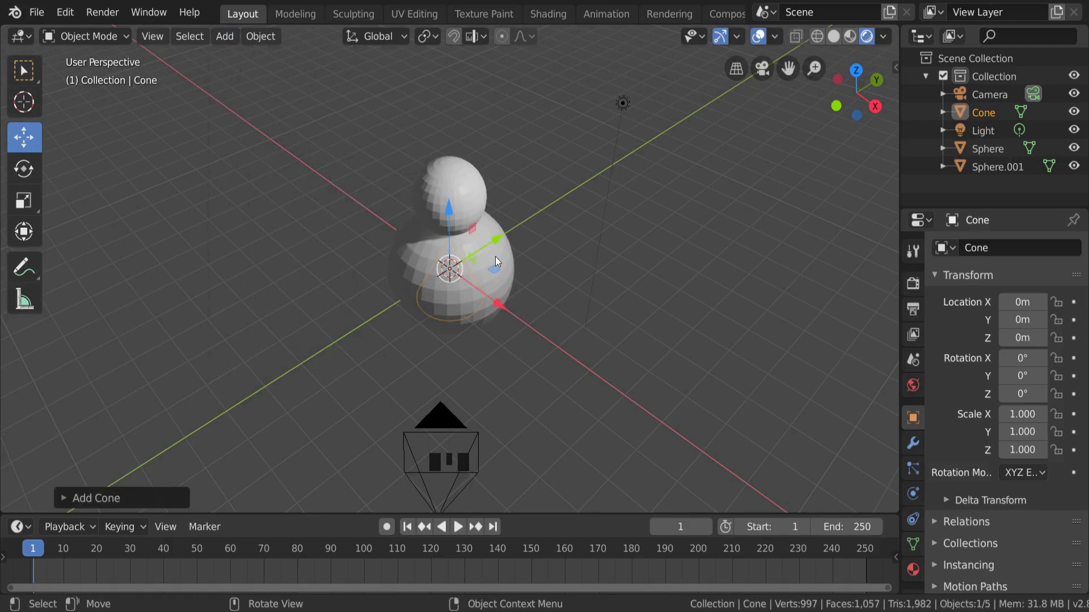
left_click_drag(448, 209, 451, 75)
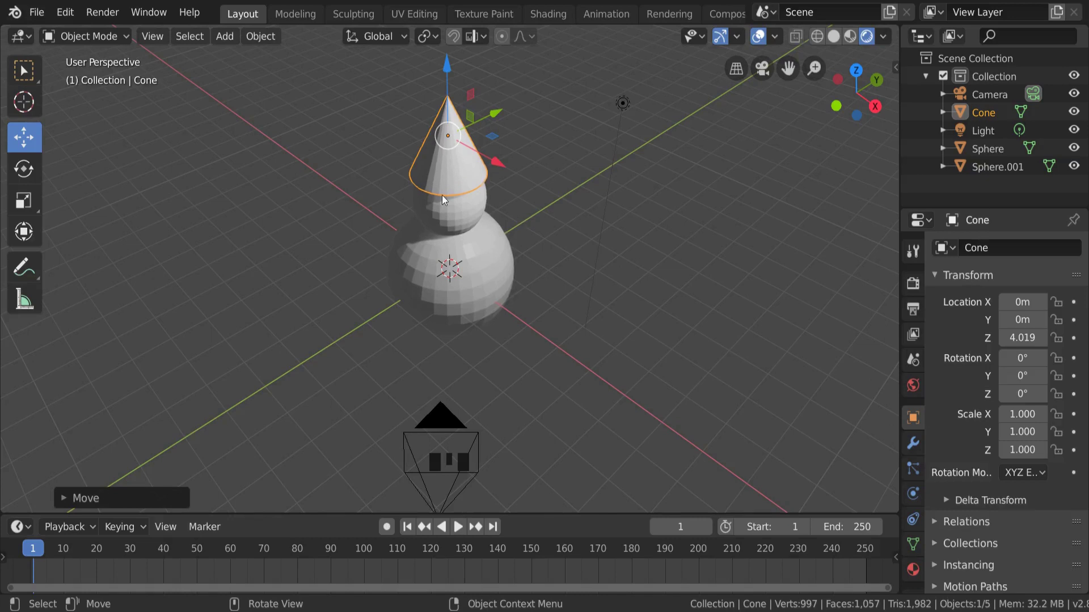
- Rotate the cone to X 86.4° and Z 50.6° so it lies on its side
left_click(26, 172)
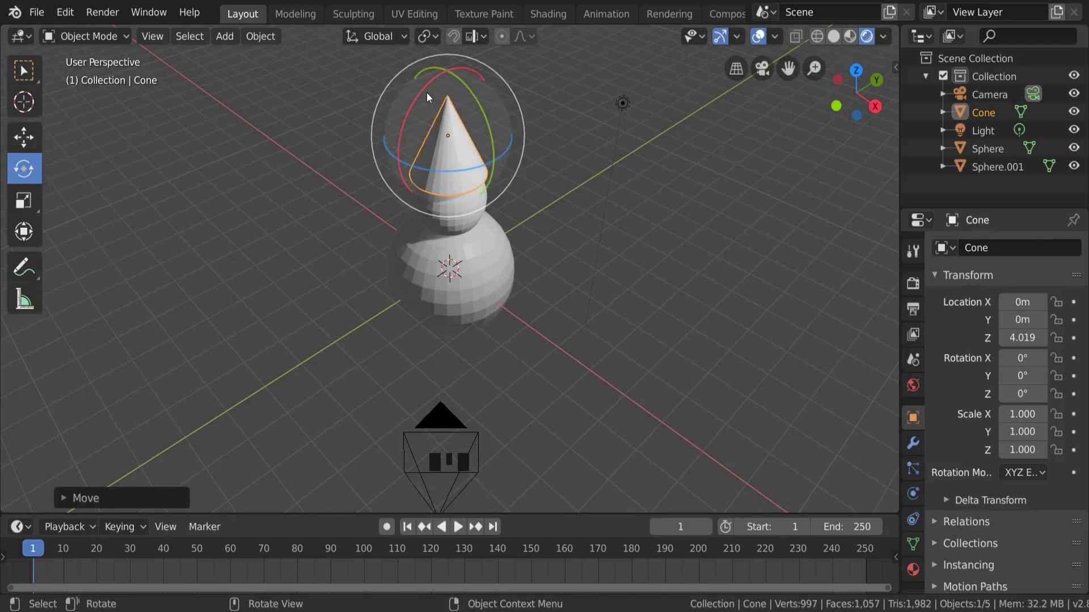
left_click_drag(426, 86, 482, 171)
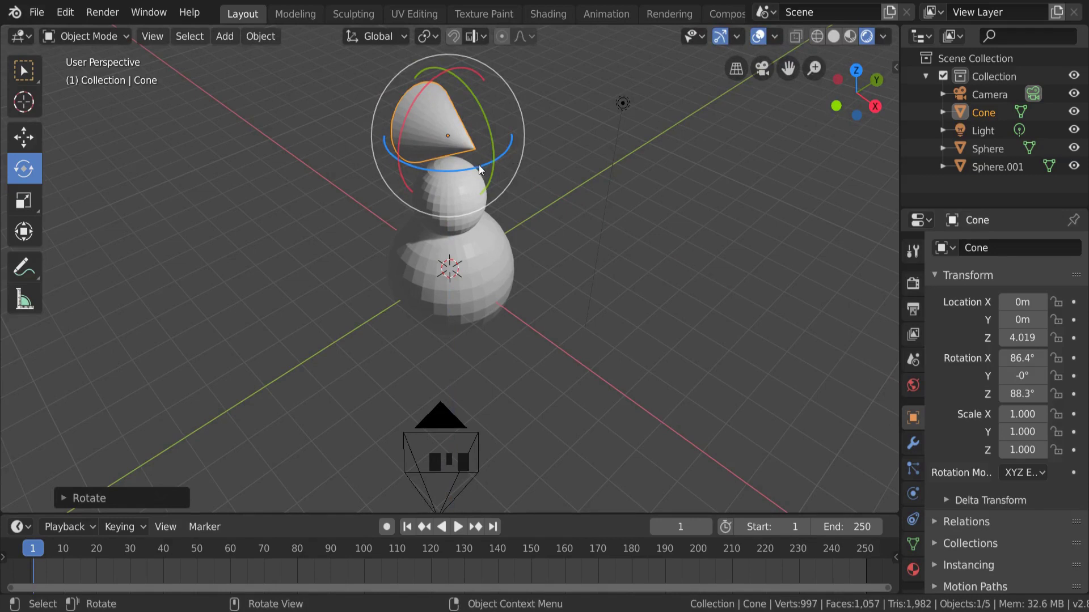
left_click_drag(478, 165, 452, 170)
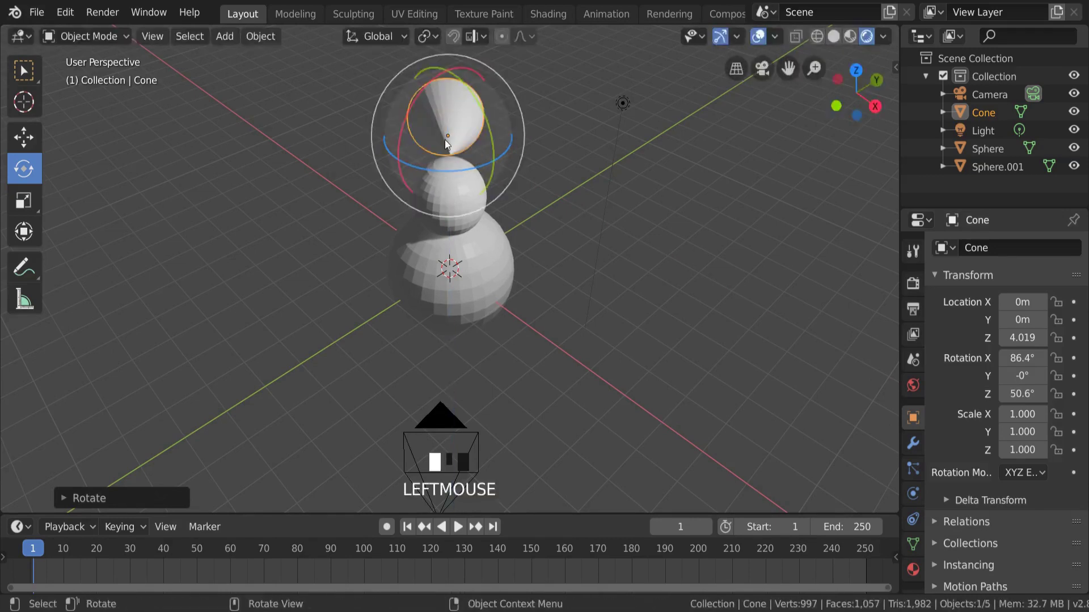
left_click_drag(825, 108, 731, 143)
- Move the tipped cone to X 0.756, Y -0.597, Z 2.564 against the head's front
left_click(23, 137)
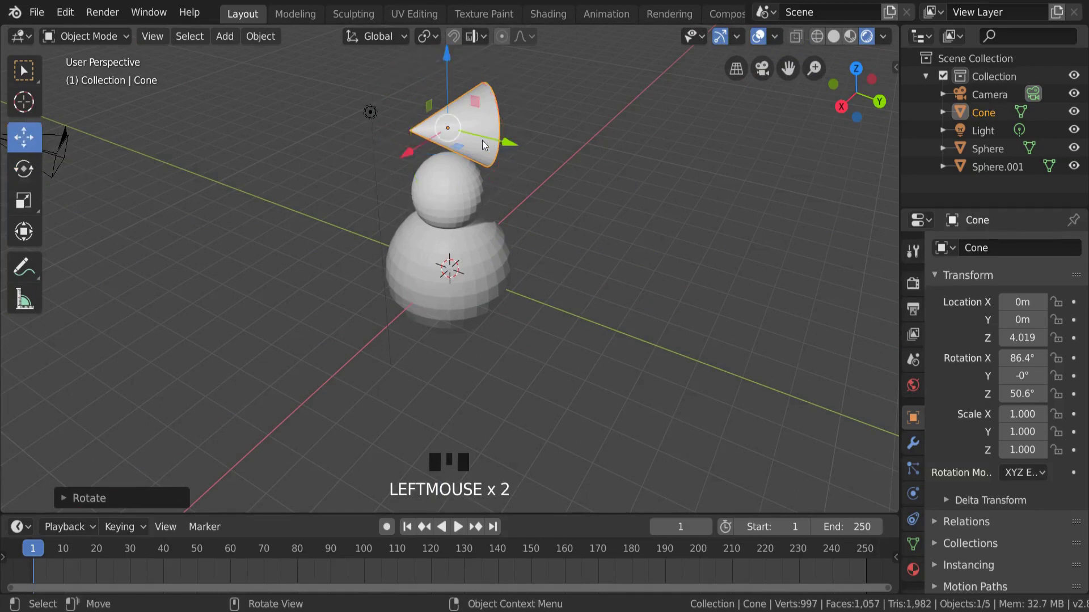
left_click_drag(409, 153, 377, 176)
left_click_drag(425, 87, 427, 126)
left_click_drag(482, 203, 443, 187)
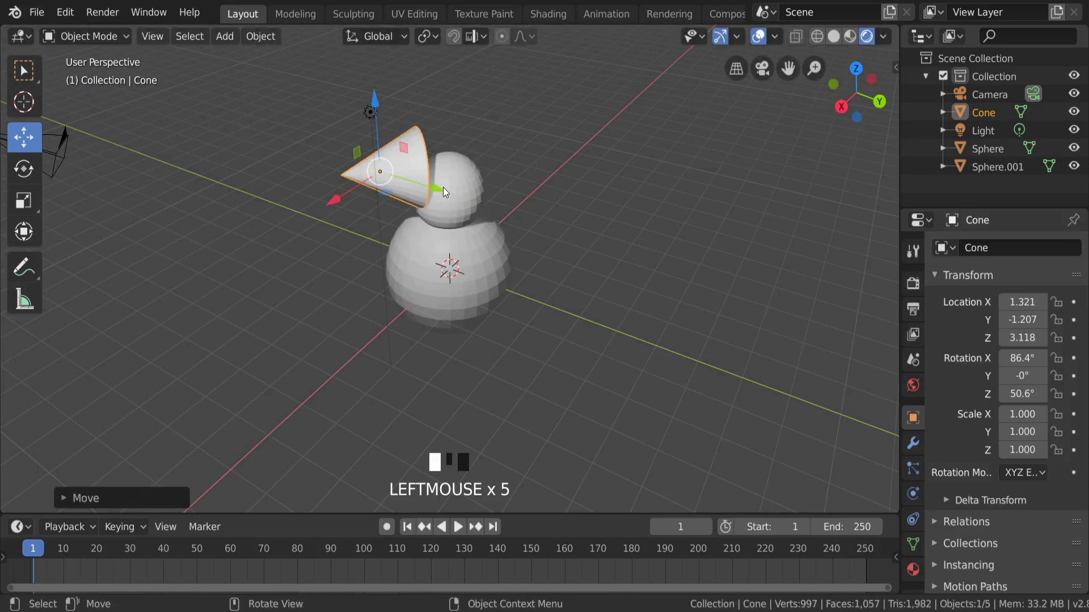
left_click_drag(372, 97, 372, 122)
left_click_drag(356, 198, 368, 197)
left_click_drag(453, 201, 547, 202)
left_click_drag(856, 91, 794, 102)
left_click_drag(481, 193, 487, 183)
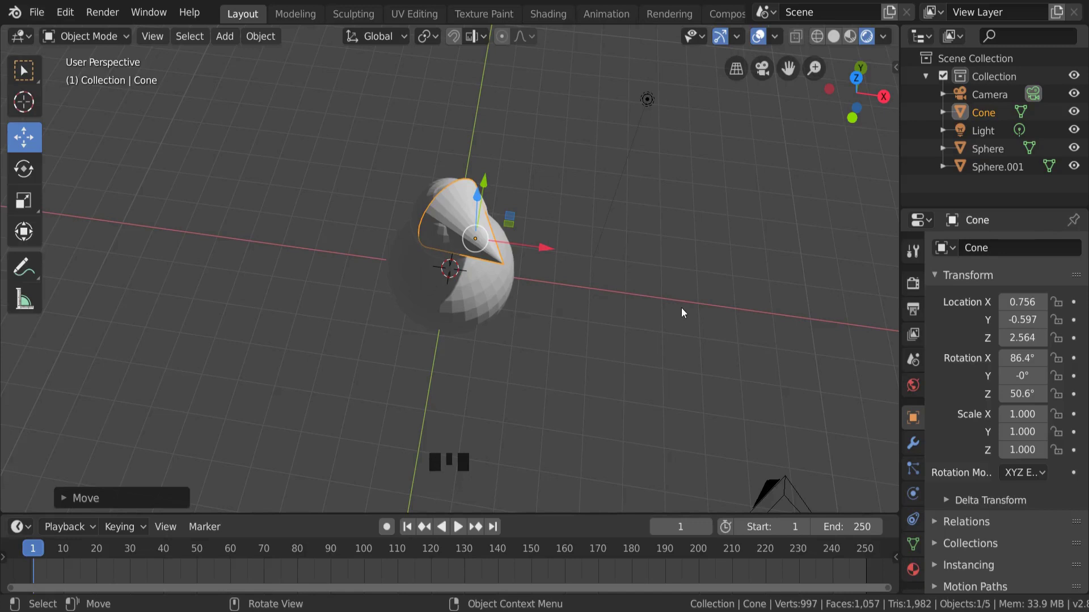
- Scale the cone nose down to 0.441 and shift it to X 0.867
key("s")
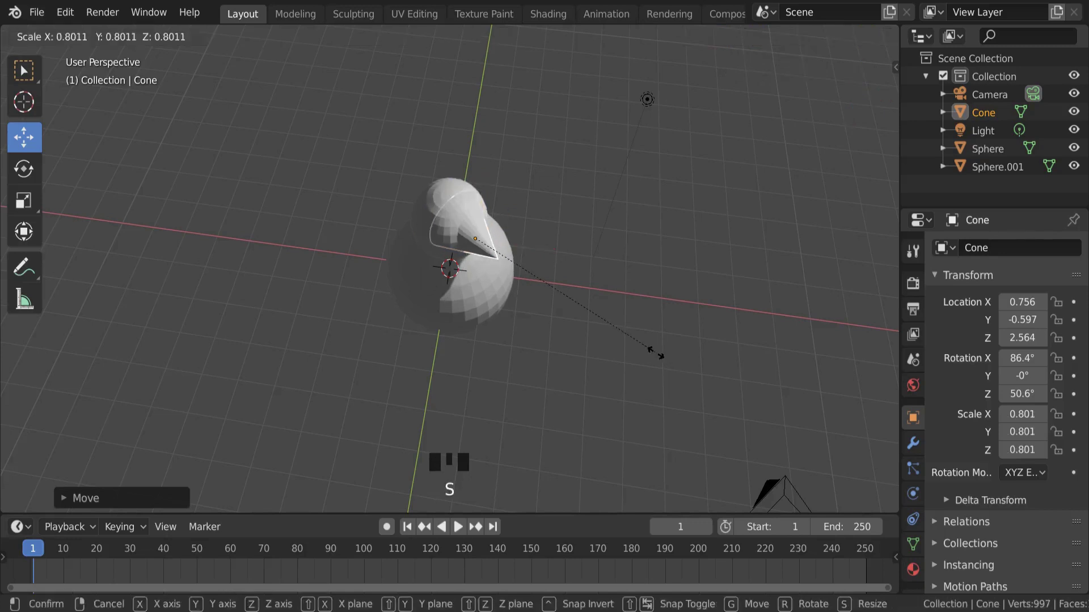
left_click(564, 289)
left_click_drag(529, 249, 549, 249)
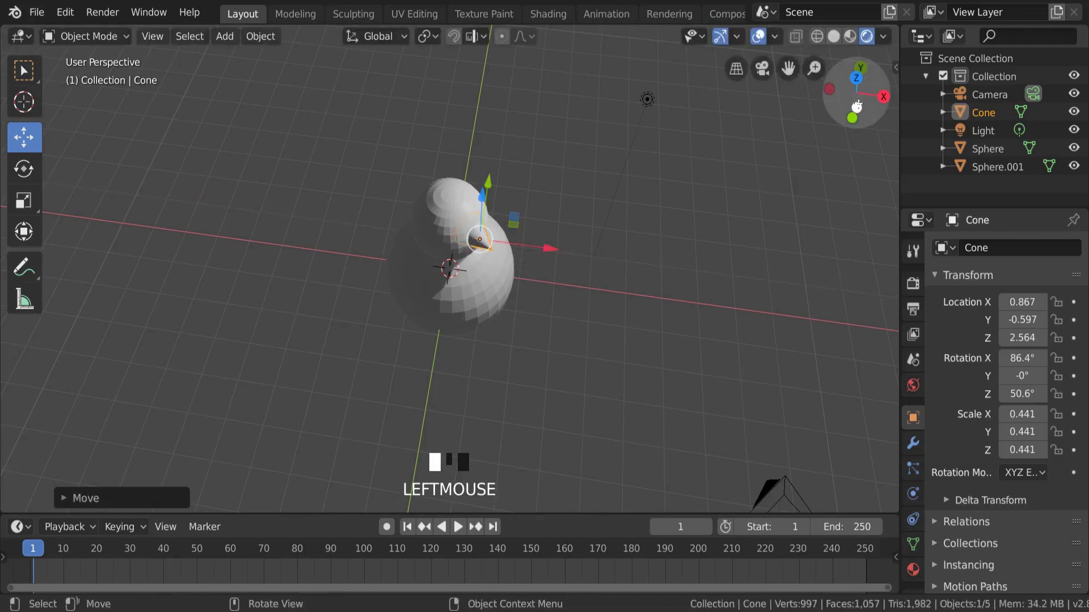
left_click_drag(860, 105, 766, 210)
left_click(454, 314)
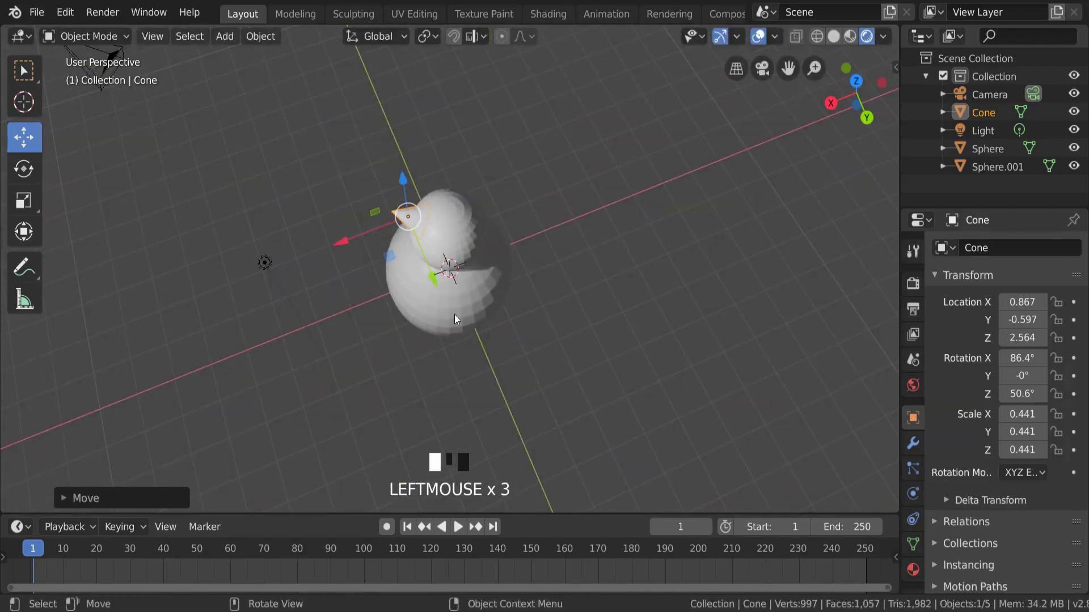
left_click_drag(856, 96, 819, 50)
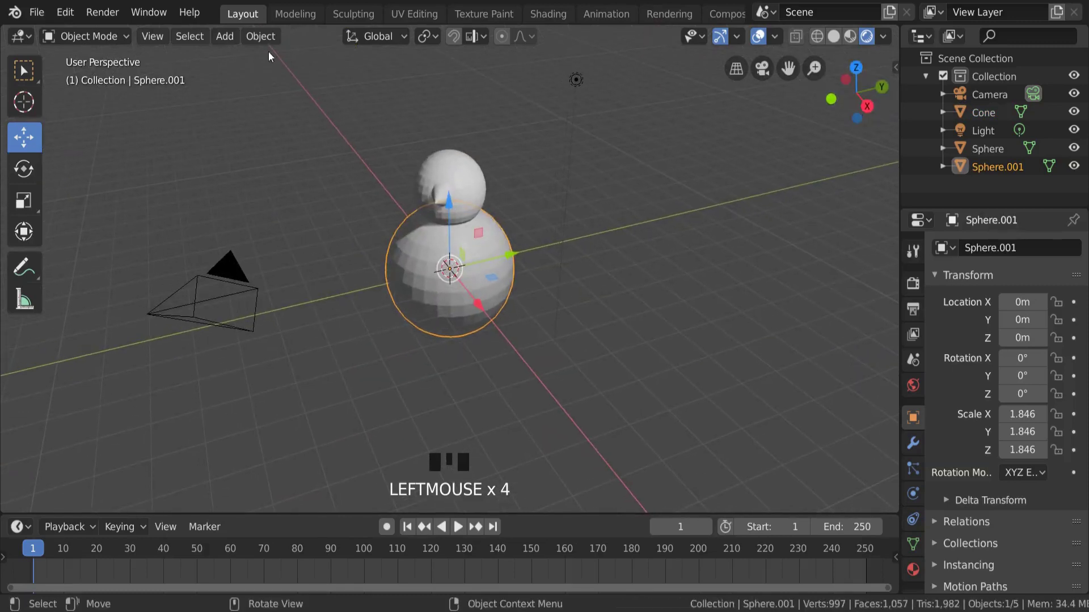
- Add a cylinder and raise it above the snowman's head
left_click(224, 36)
mouse_move(233, 59)
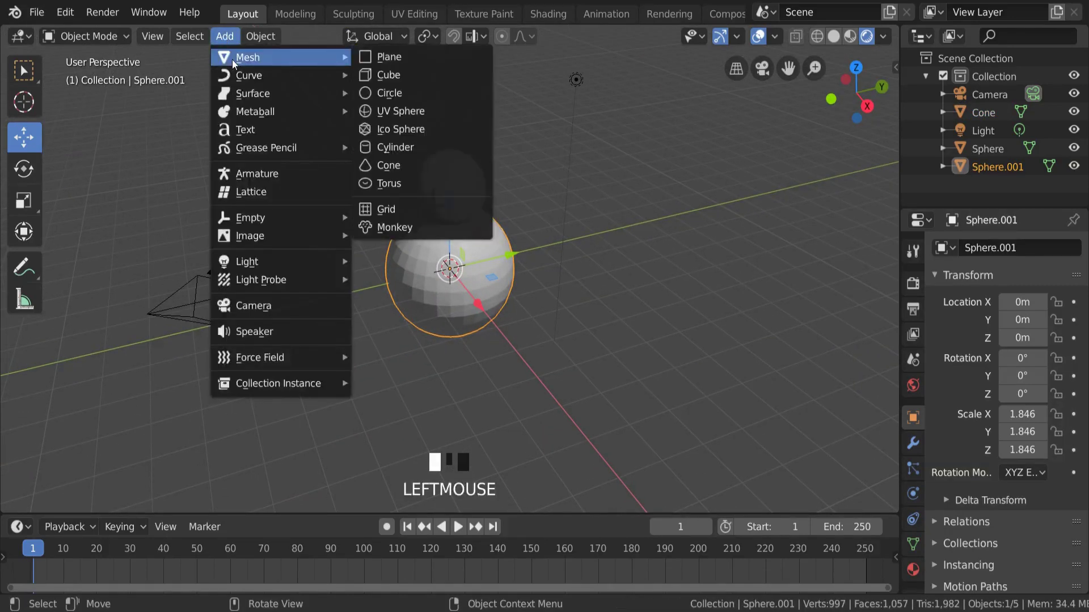
left_click(399, 147)
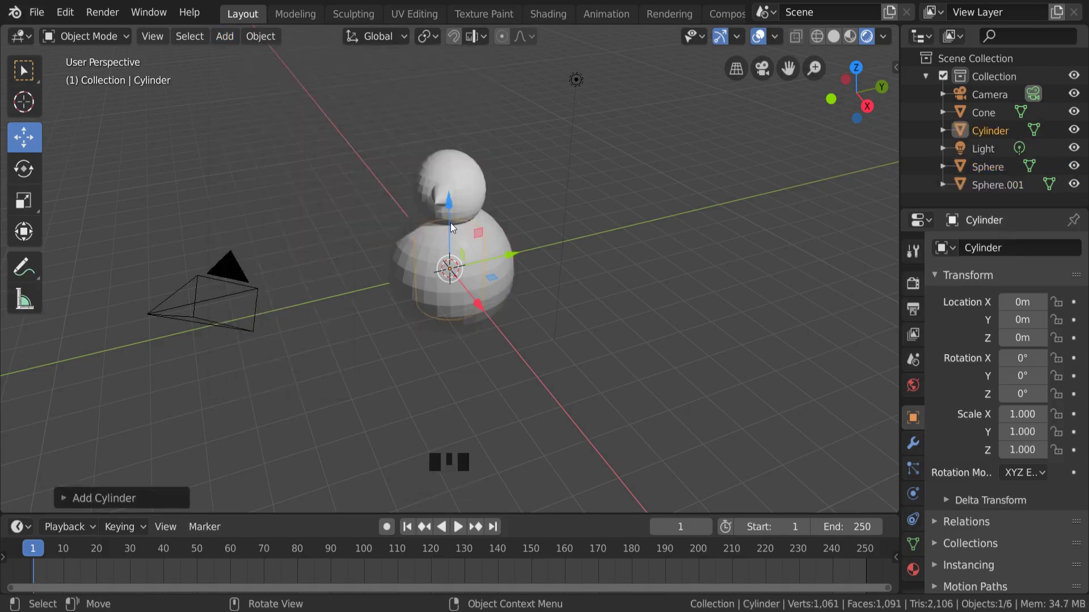
left_click_drag(448, 206, 454, 60)
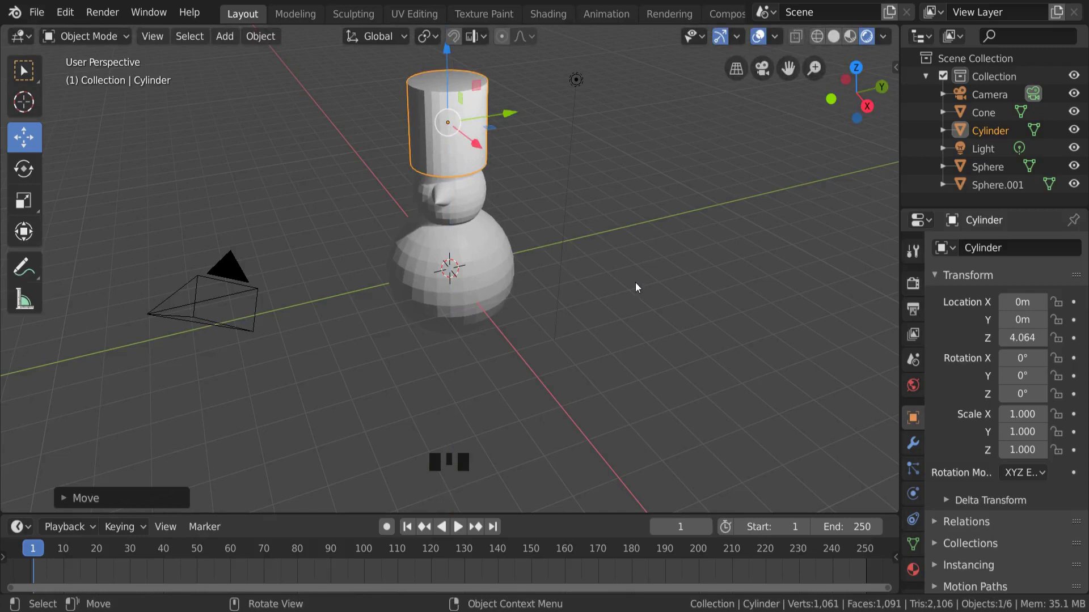
- Scale the cylinder to 0.580 and lower it onto the head at Z 3.628
key("s")
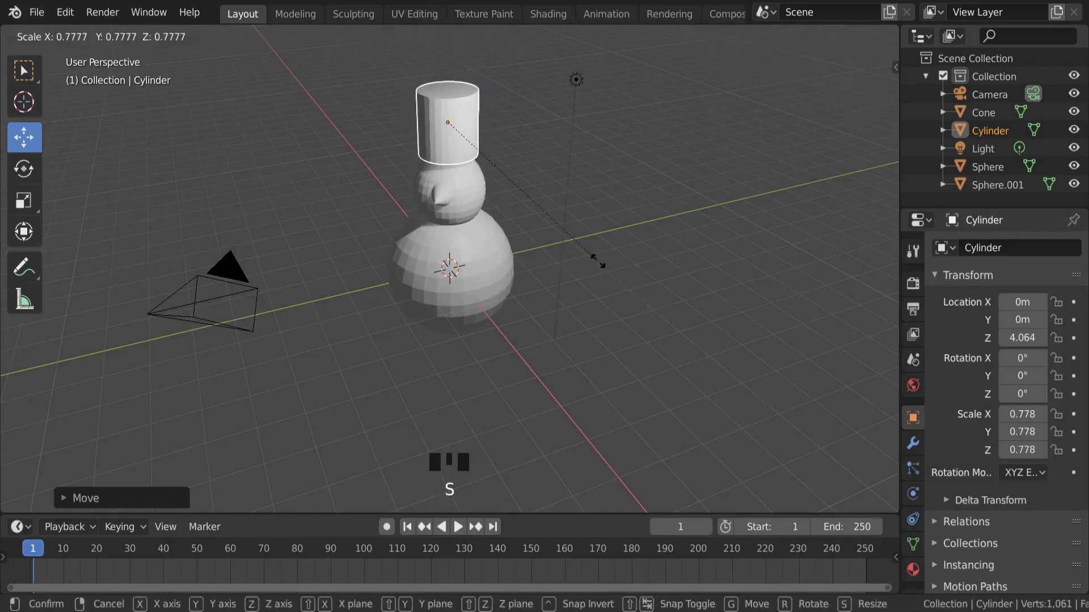
left_click(578, 267)
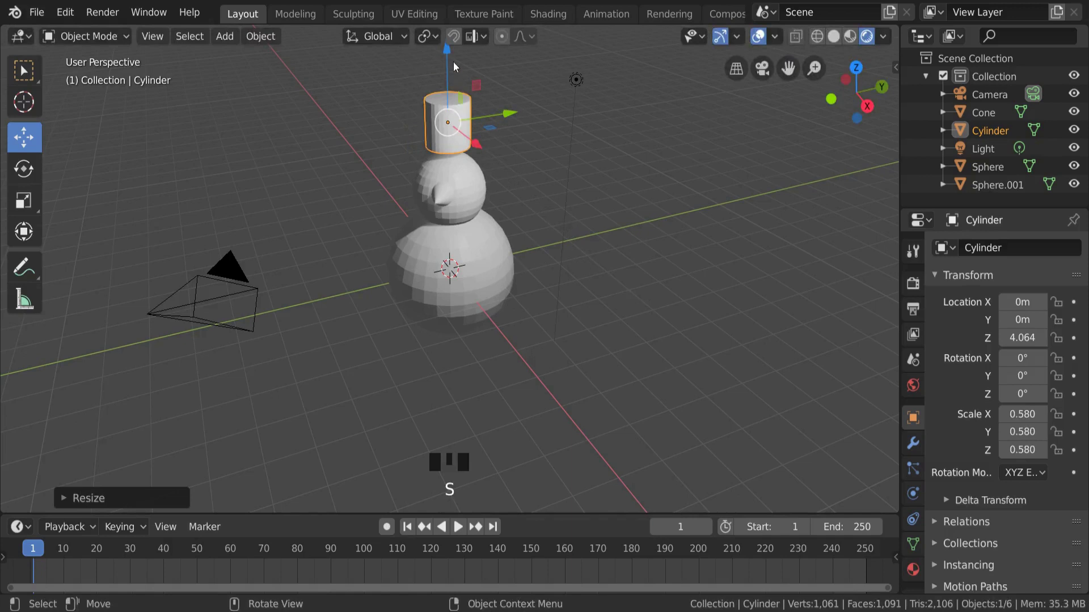
left_click_drag(447, 49, 448, 66)
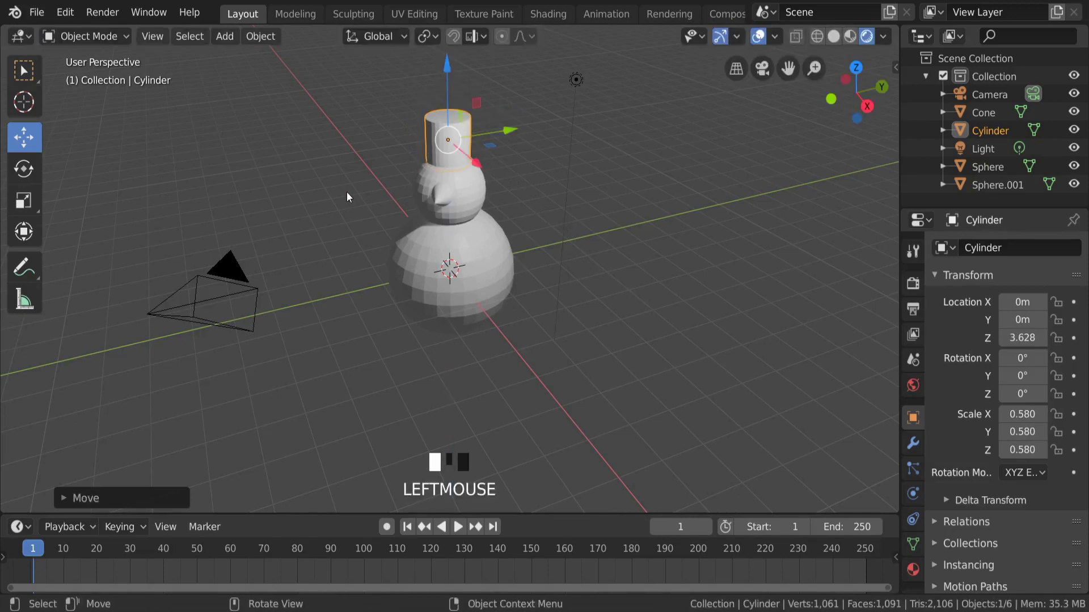
- Tilt the cylinder hat to X rotation -10.2° and shift it to Y 0.250
left_click(23, 169)
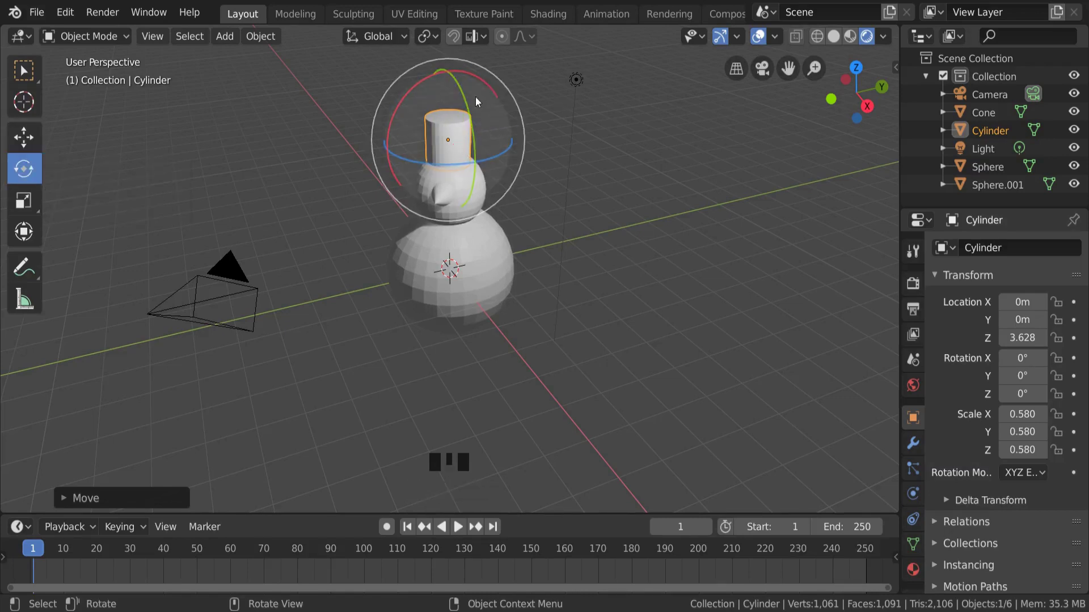
left_click_drag(476, 78, 498, 91)
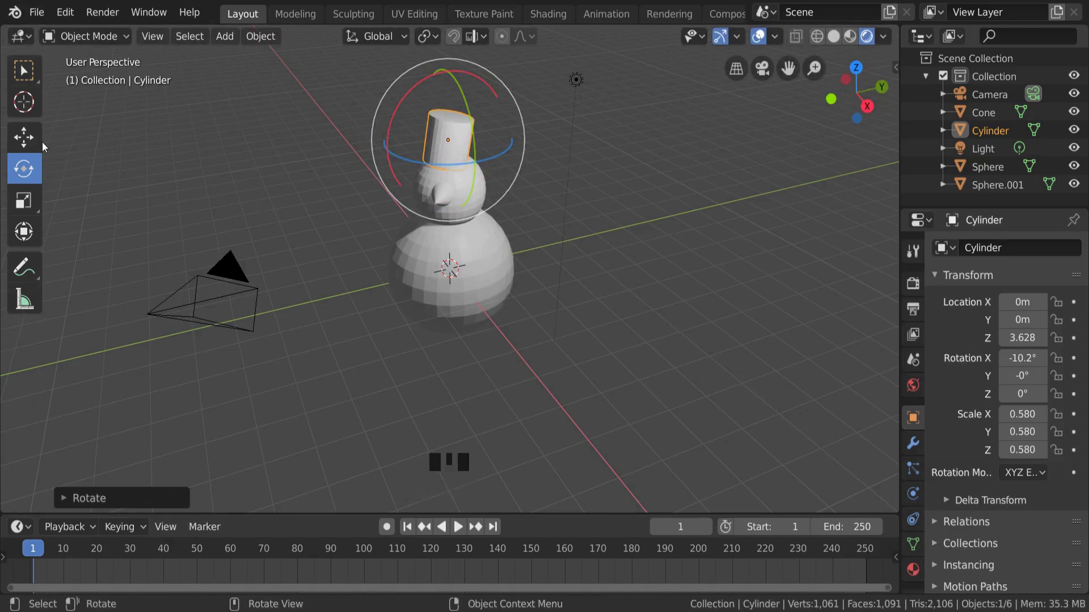
left_click(24, 137)
left_click_drag(507, 131, 520, 130)
mouse_move(850, 90)
left_mouse_down()
mouse_move(832, 93)
mouse_move(850, 90)
left_mouse_up()
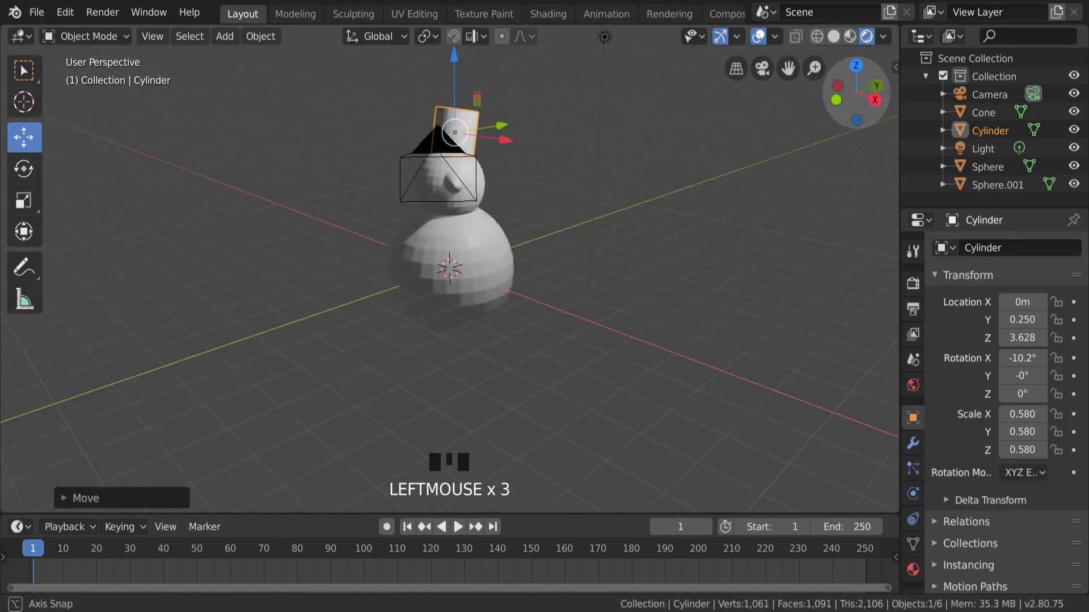
mouse_move(575, 126)
middle_mouse_down()
mouse_move(533, 128)
mouse_move(574, 126)
middle_mouse_up()
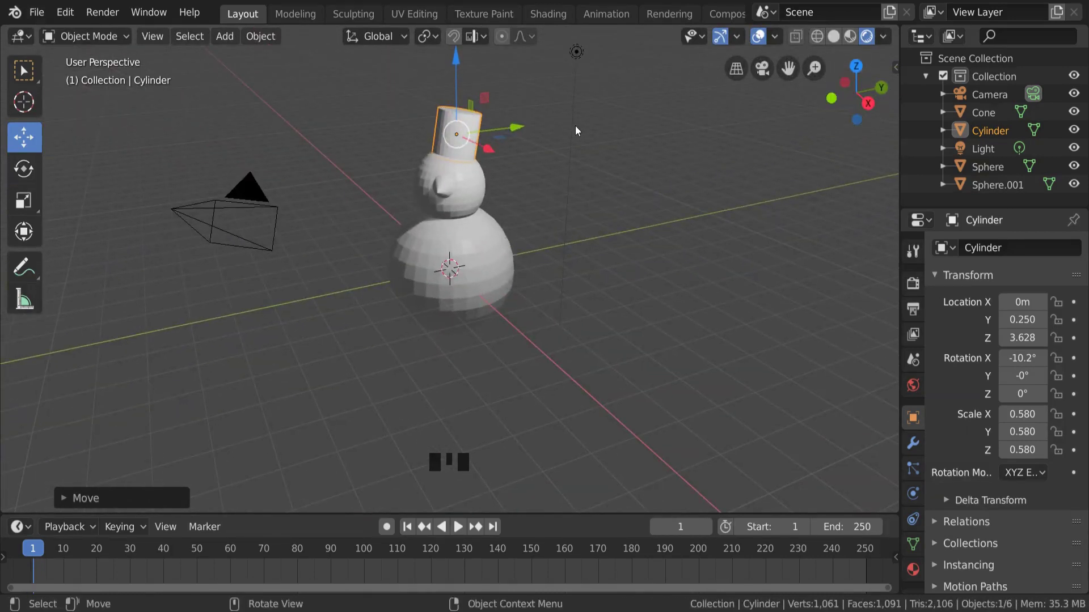